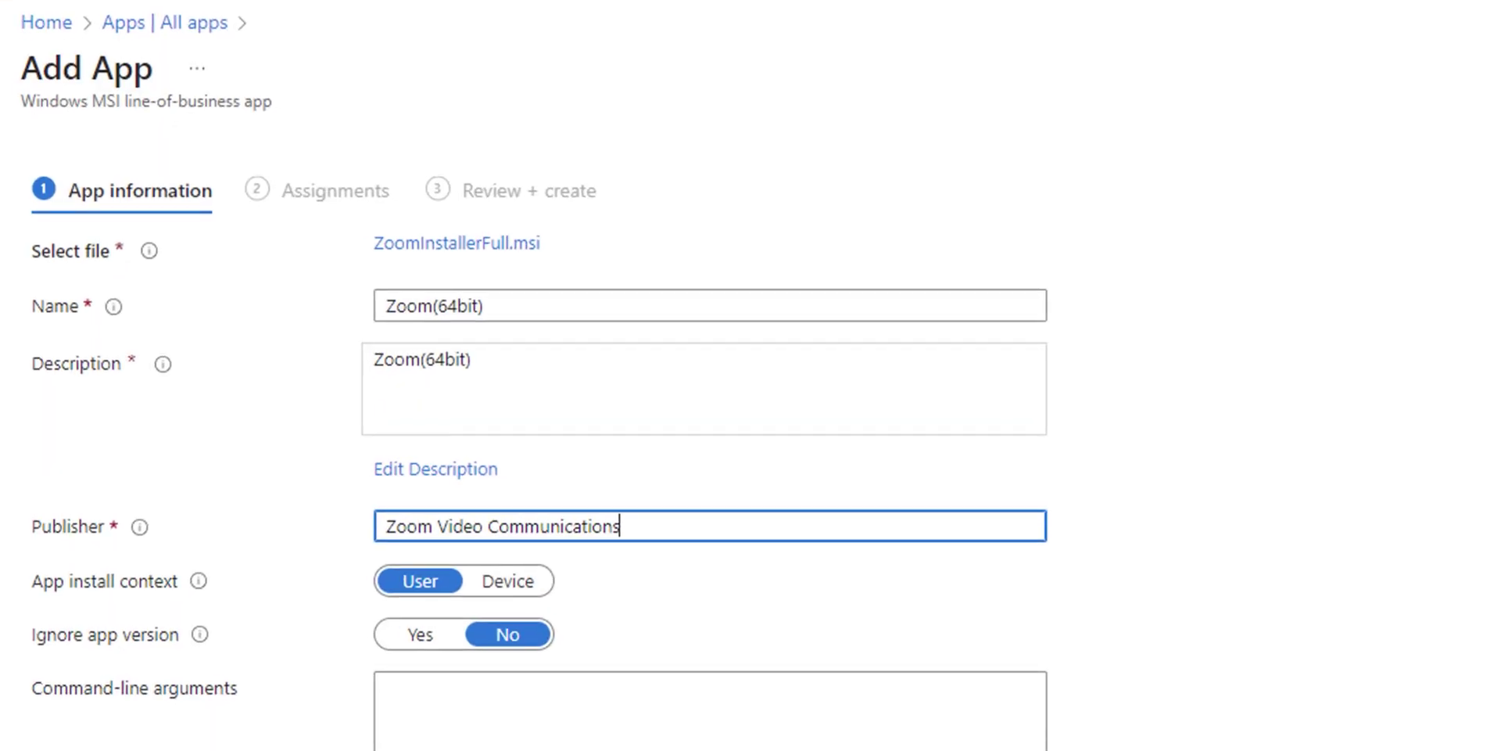
Switch the Zoom(64bit) app's install context from User to Device
key(Tab)
key(Right)
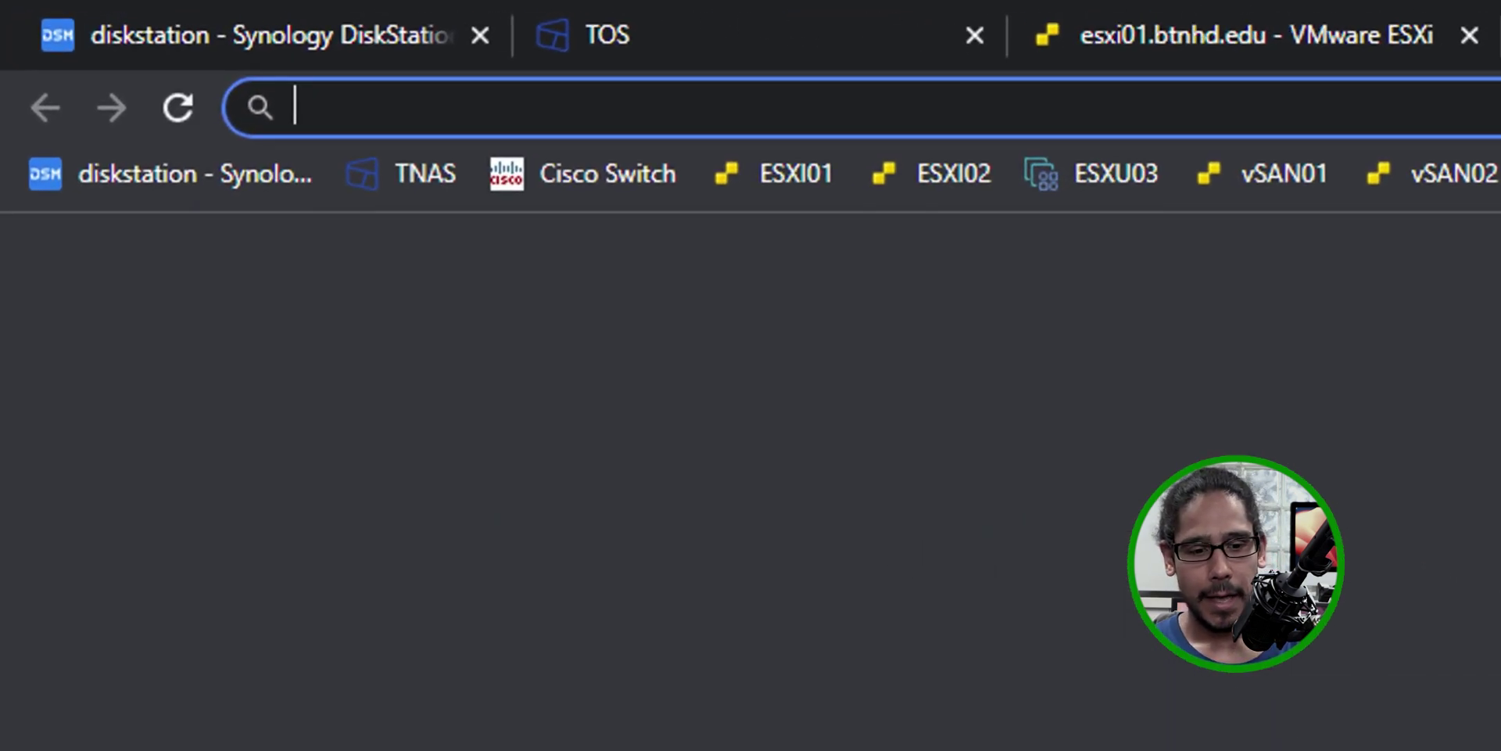
Download the Zoom MSI for IT admins from zoom.us/download and show it in its folder
text(https://zoom.us/download)
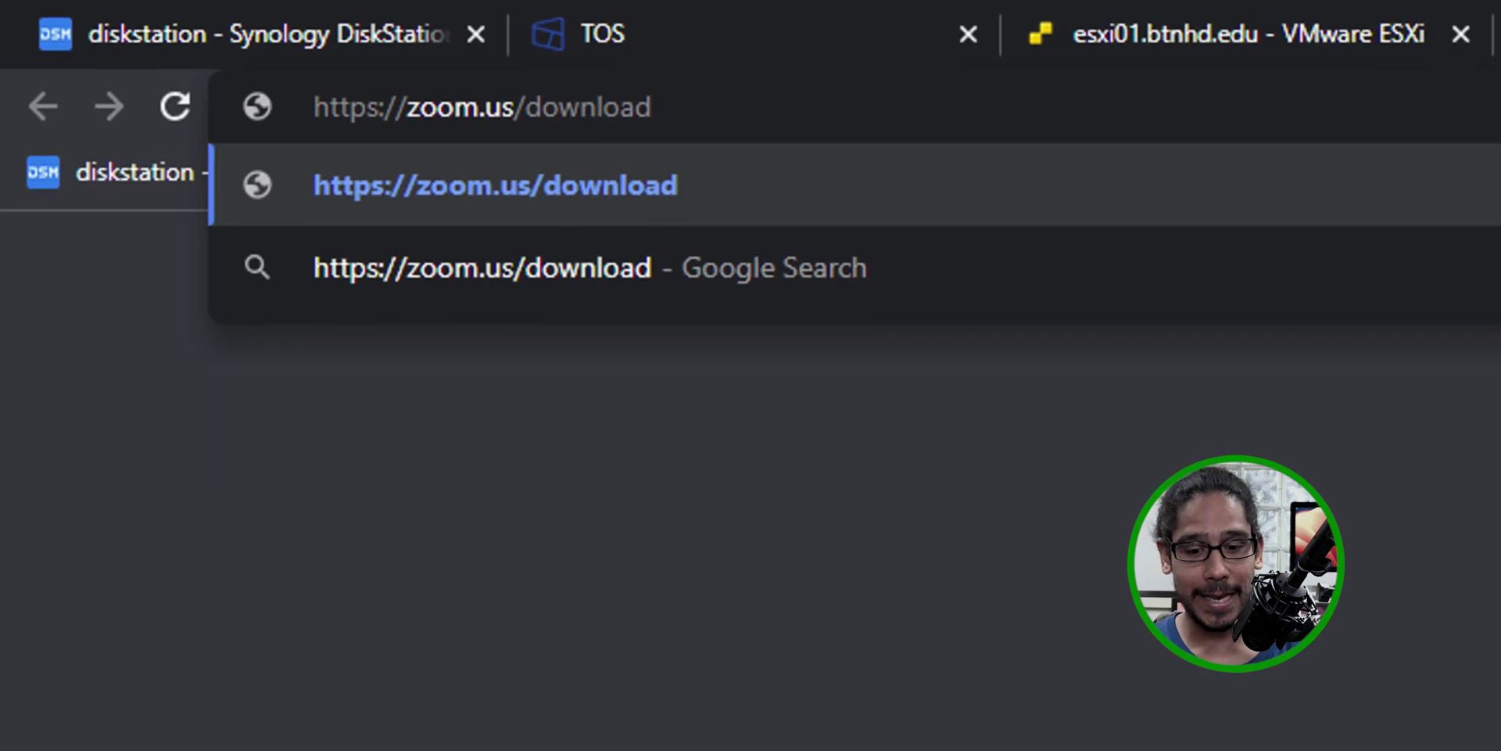
key(Return)
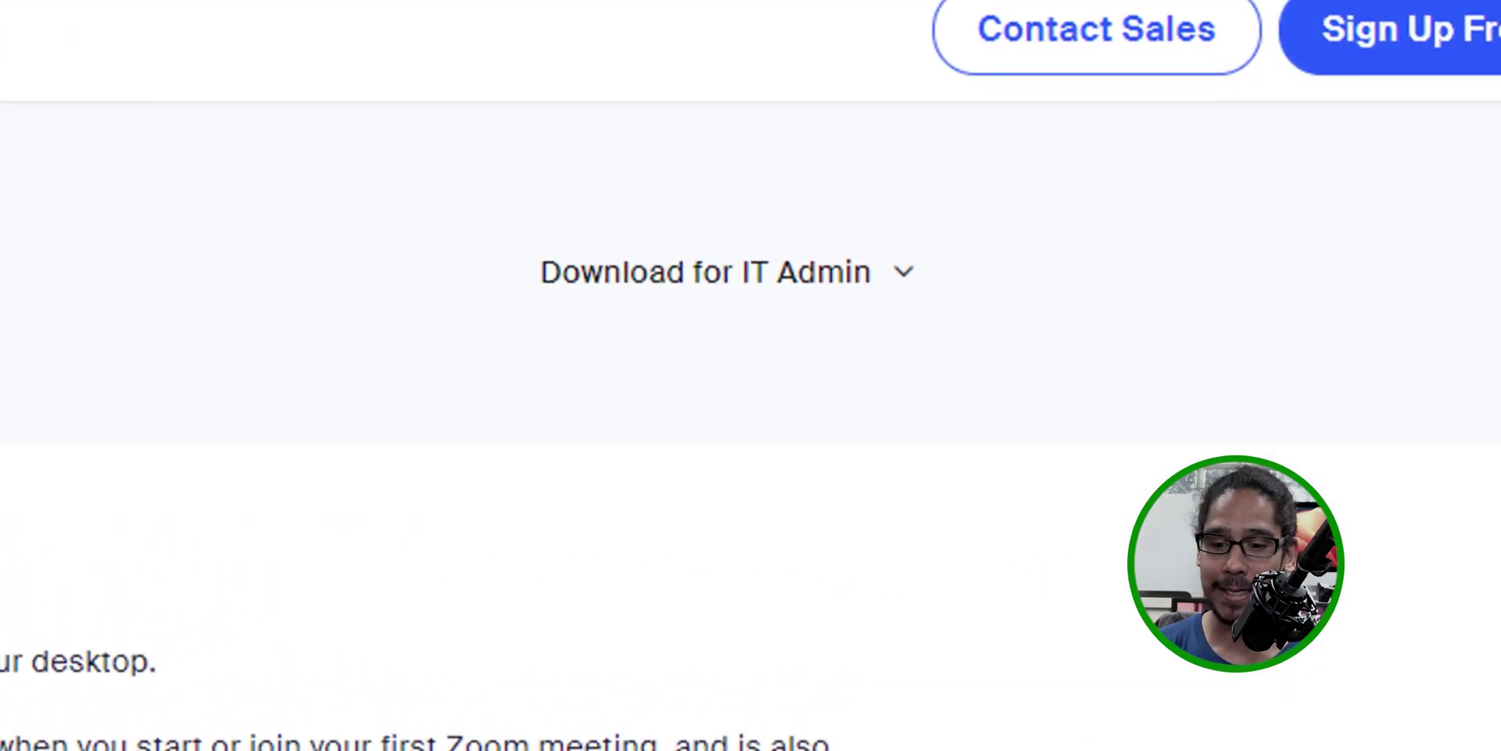
click(727, 272)
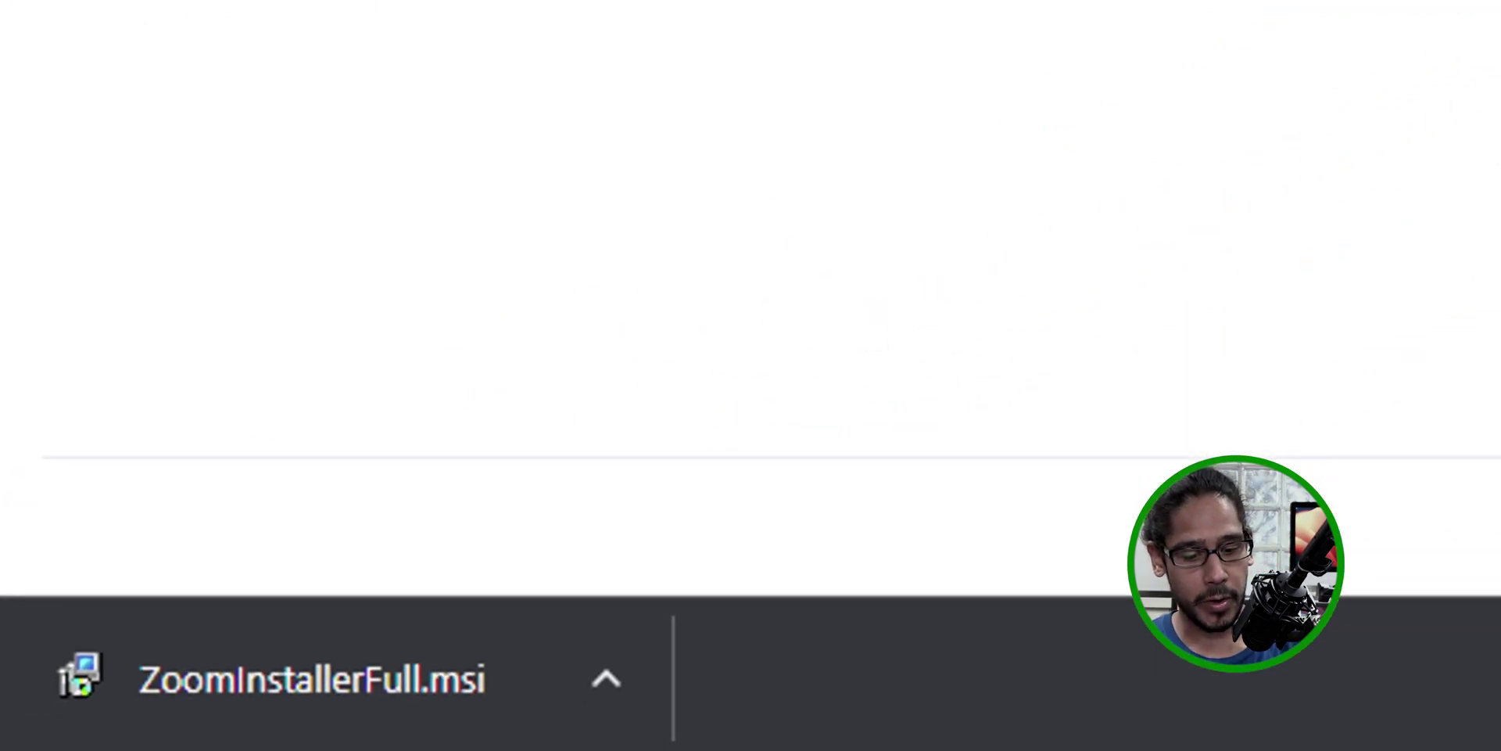
click(606, 677)
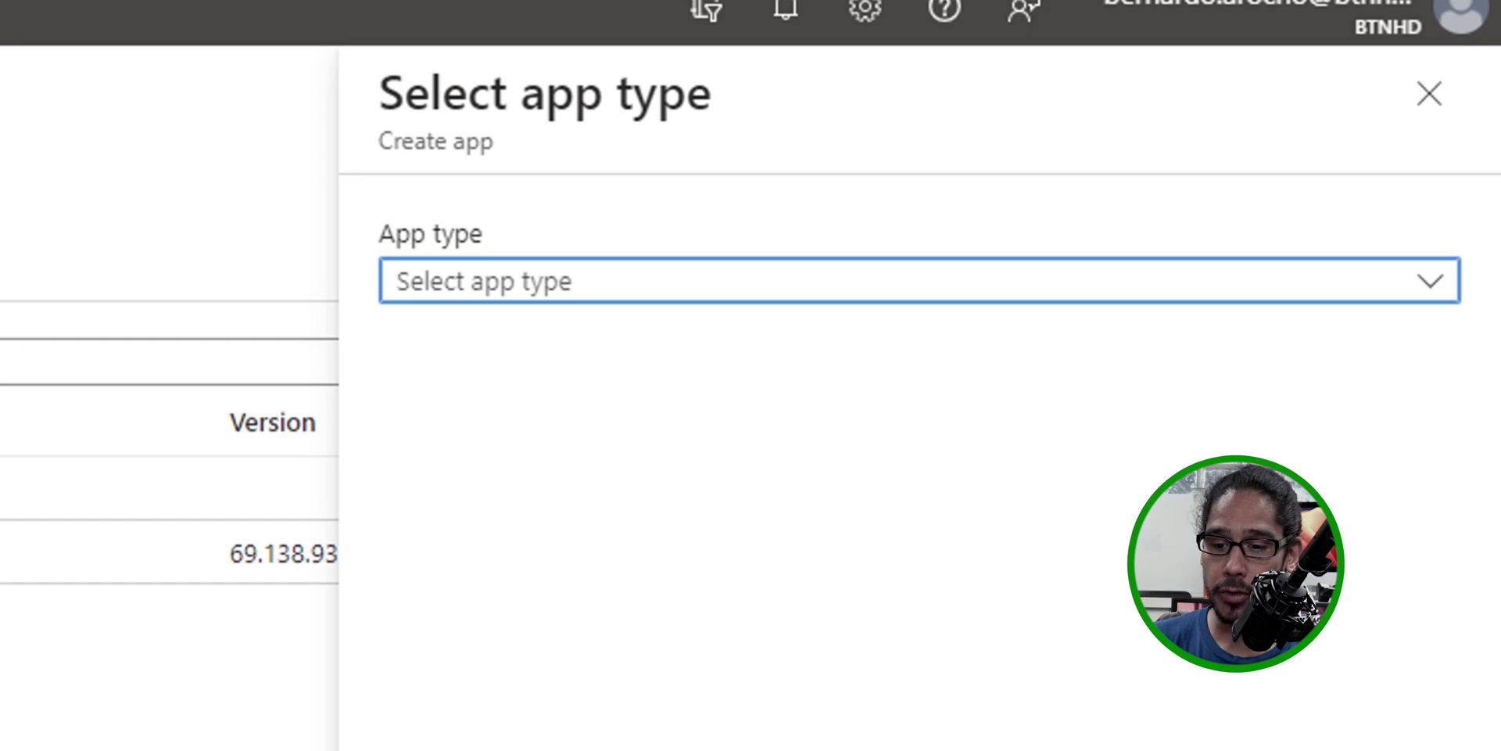
Choose Line-of-business app as the new app's type
scroll(782, 469, down, 10)
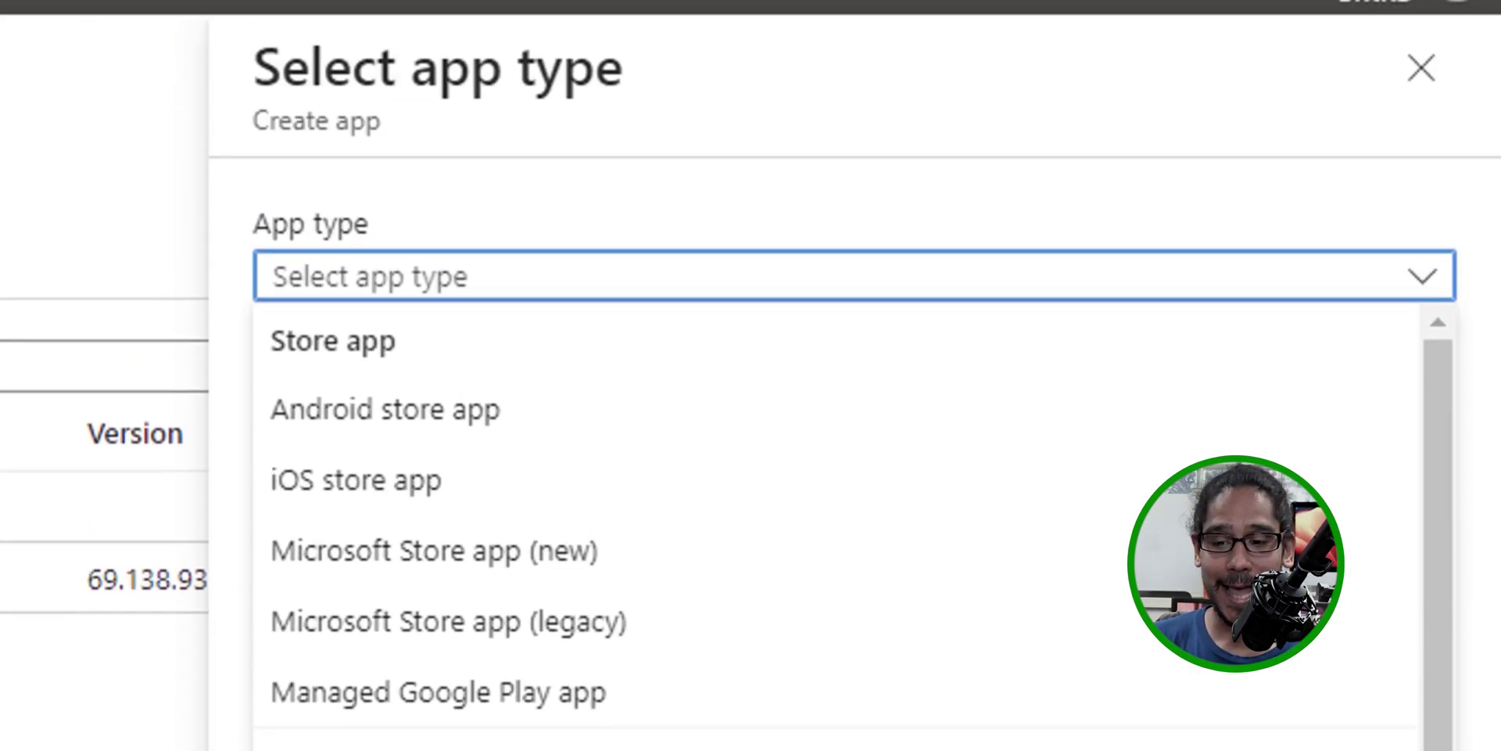
click(403, 611)
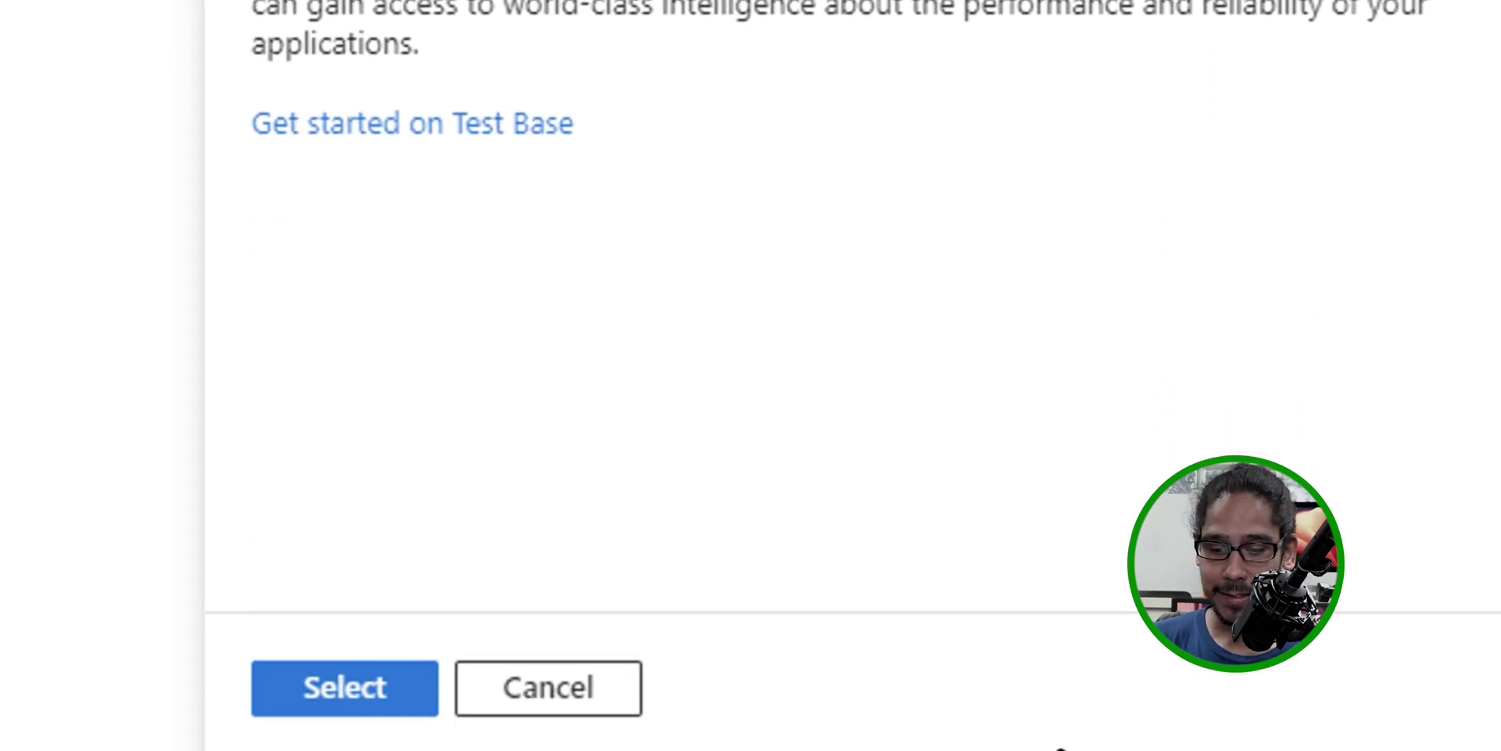
click(341, 684)
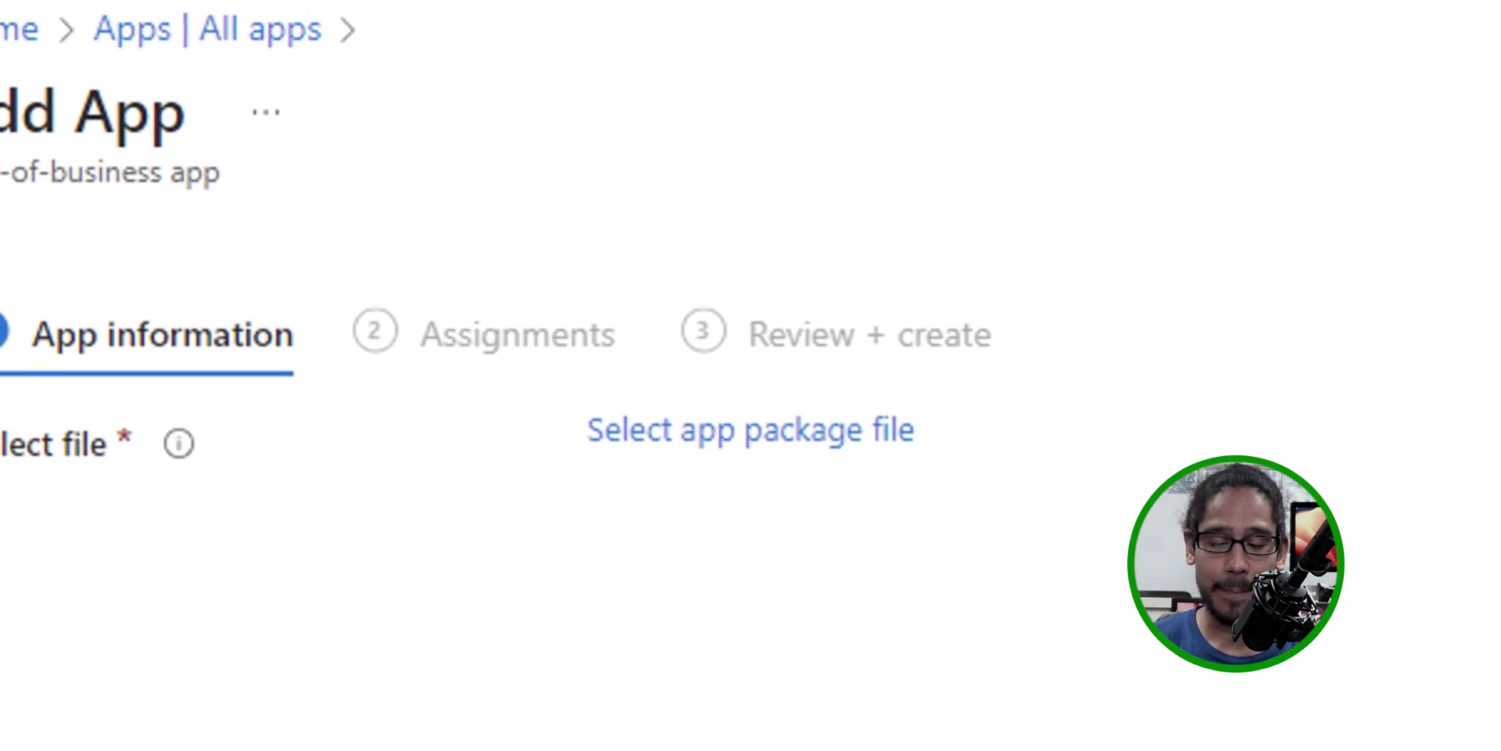
Load ZoomInstallerFull.msi from Downloads as the app package file
click(847, 428)
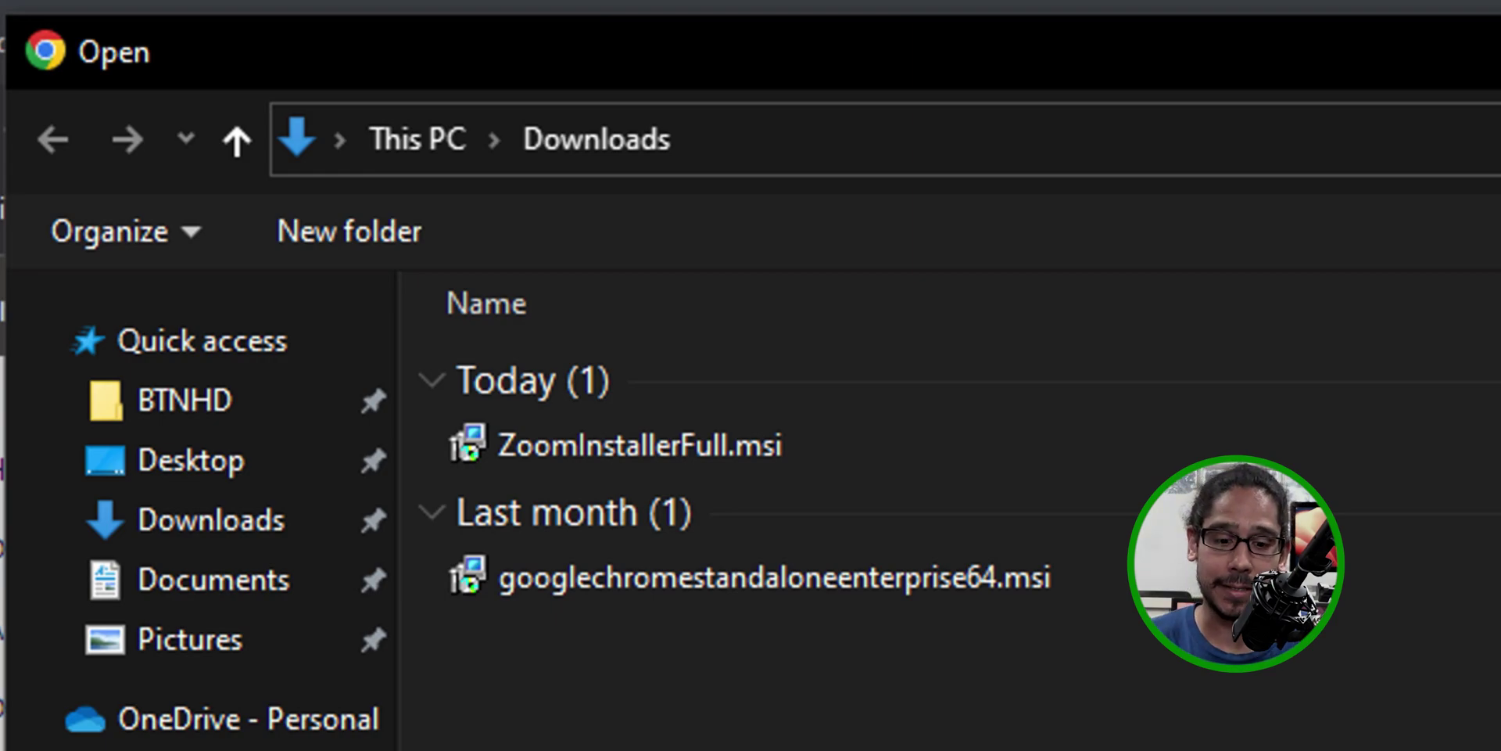
click(640, 445)
key(Return)
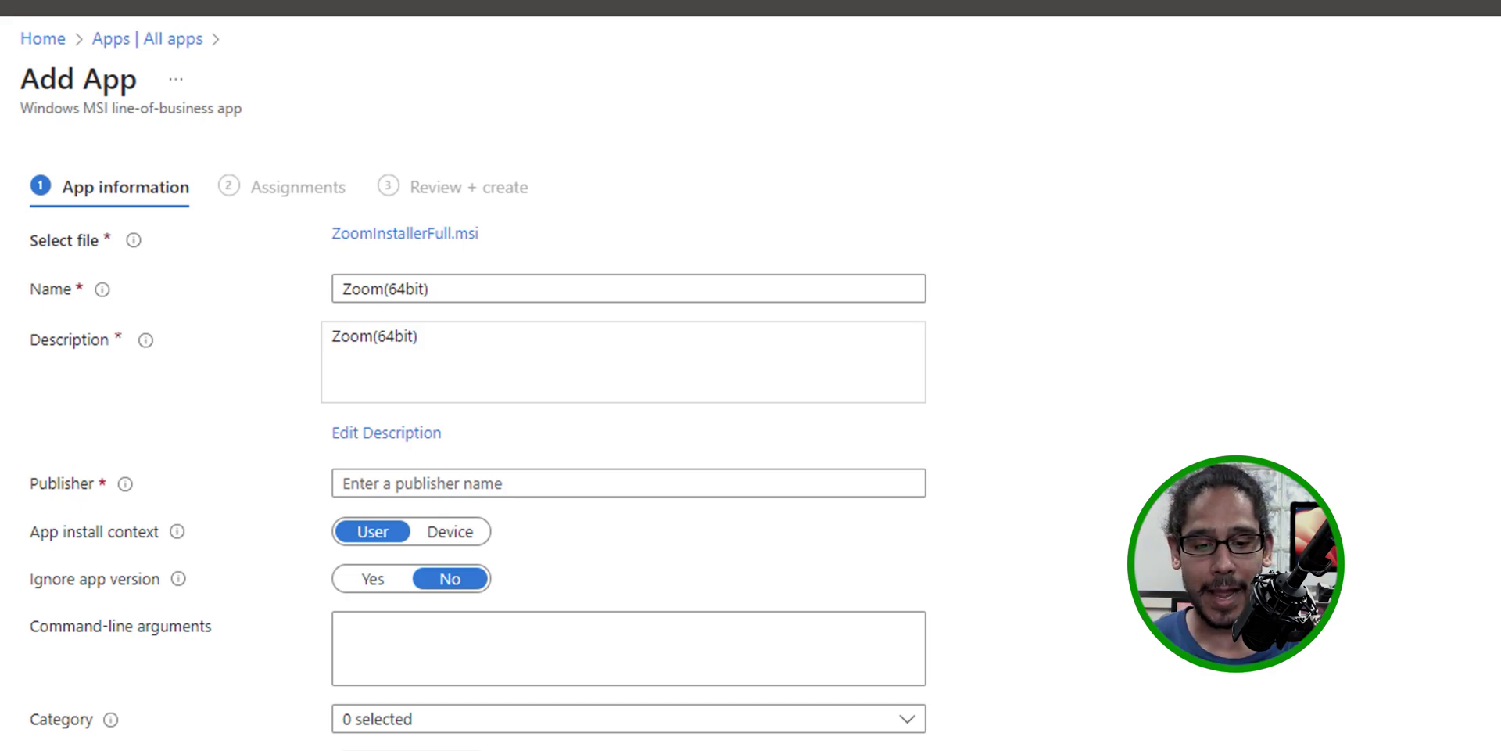
Set publisher to Zoom Video Communications and install context to Device
text(Zoom Video Communications)
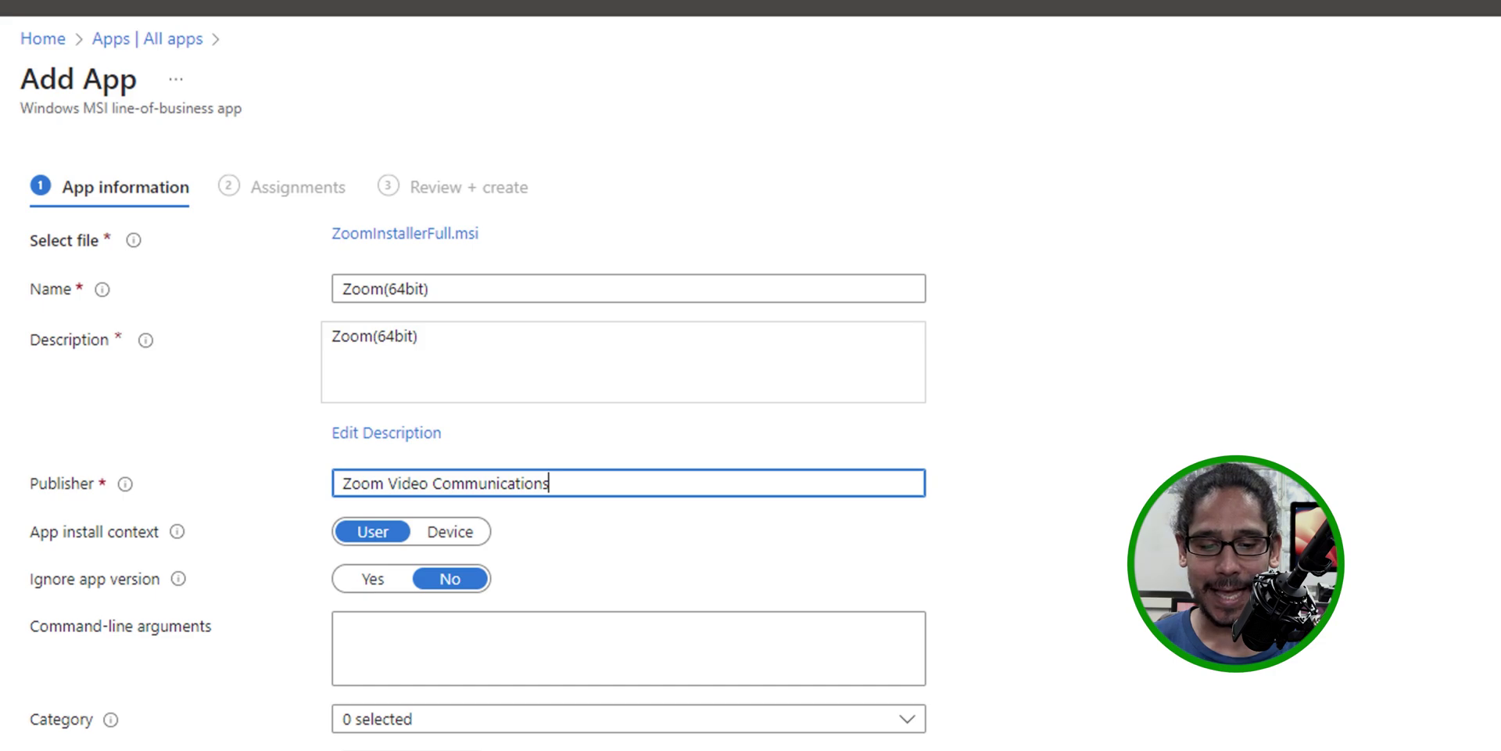
key(Tab)
key(Right)
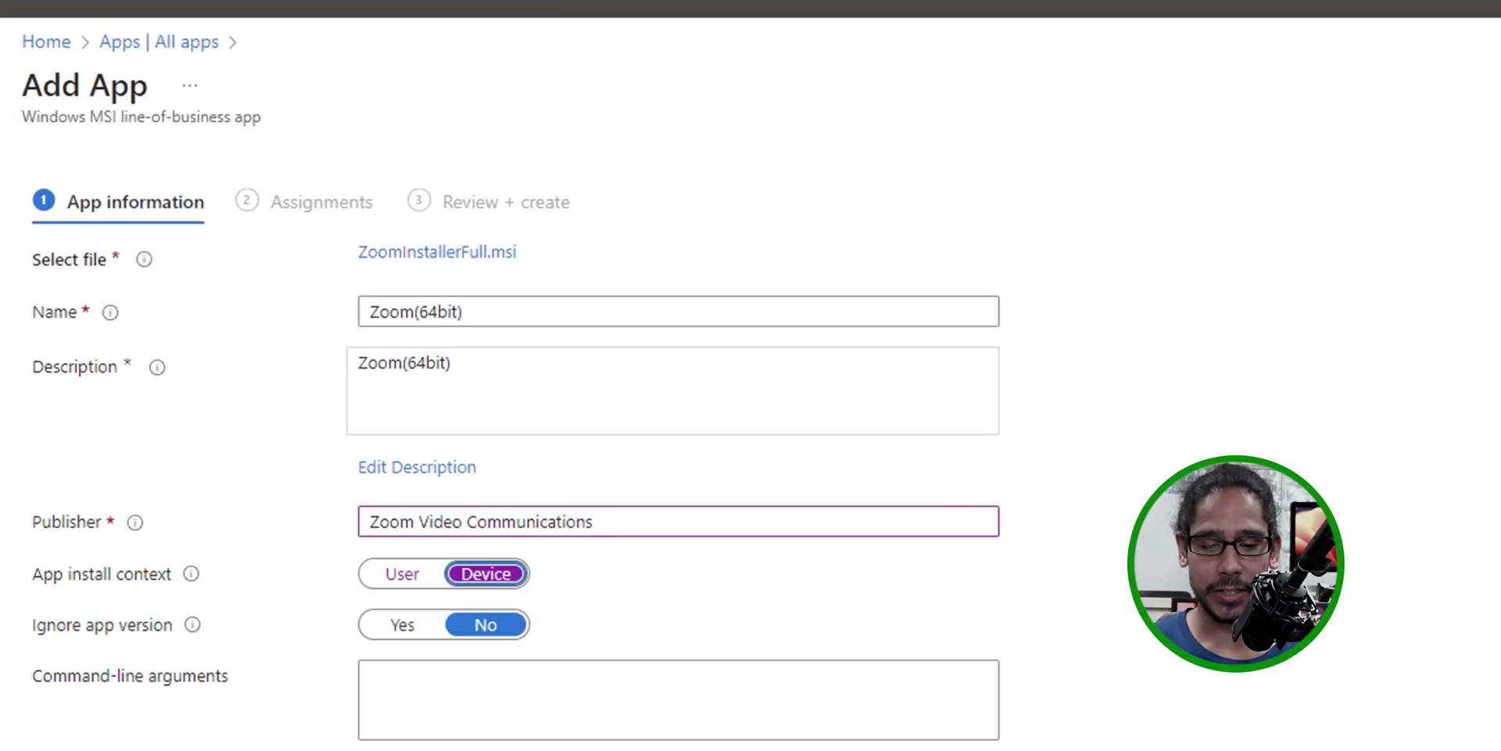
Paste the Zoom command-line arguments and begin selecting a logo image
key(Tab)
key(Tab)
text(ZConfig="nogoogle=1" ZRecommend="AudioAutoAdjust=1" ZoomAutoUpdate=True ZoomInstallOption=8)
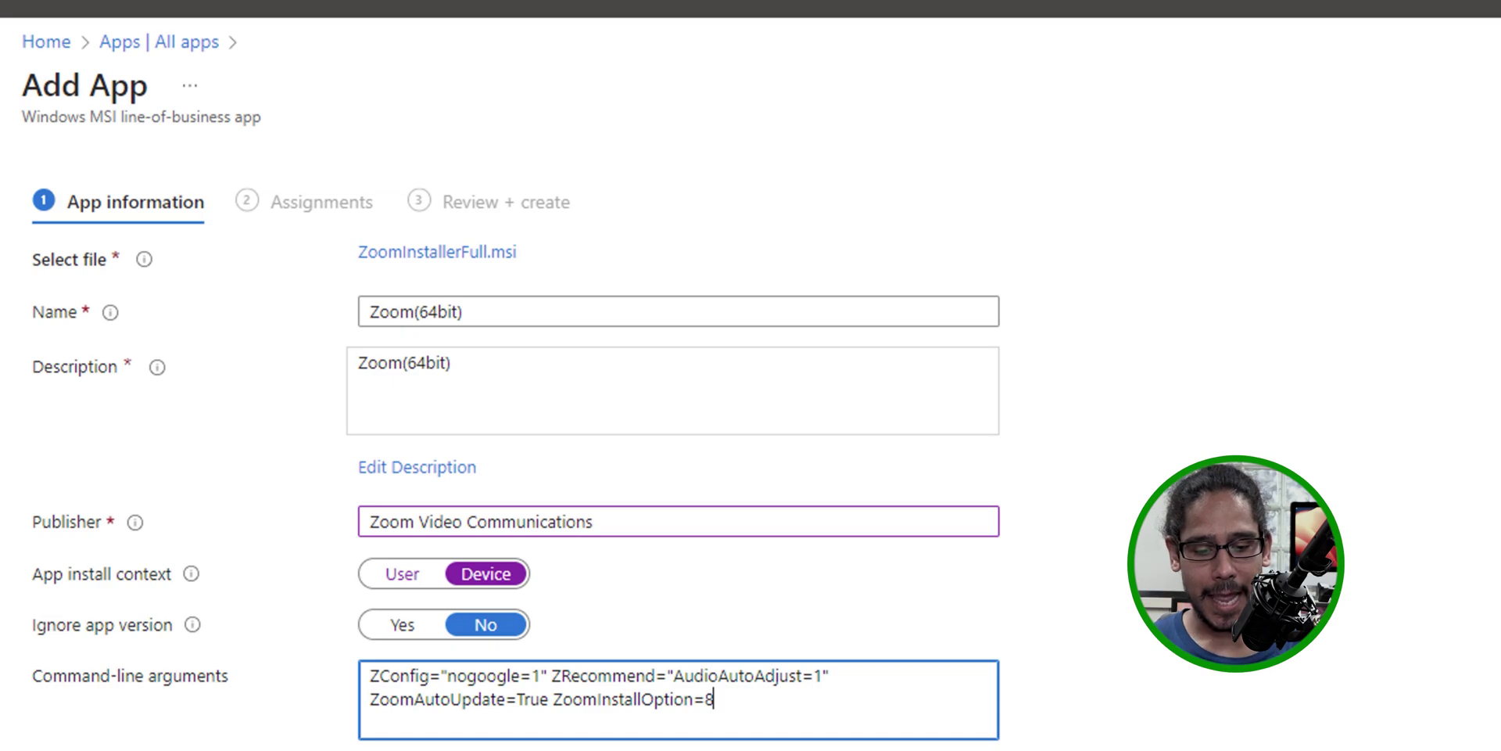
scroll(751, 375, down, 2)
scroll(751, 376, down, 2)
scroll(750, 375, down, 2)
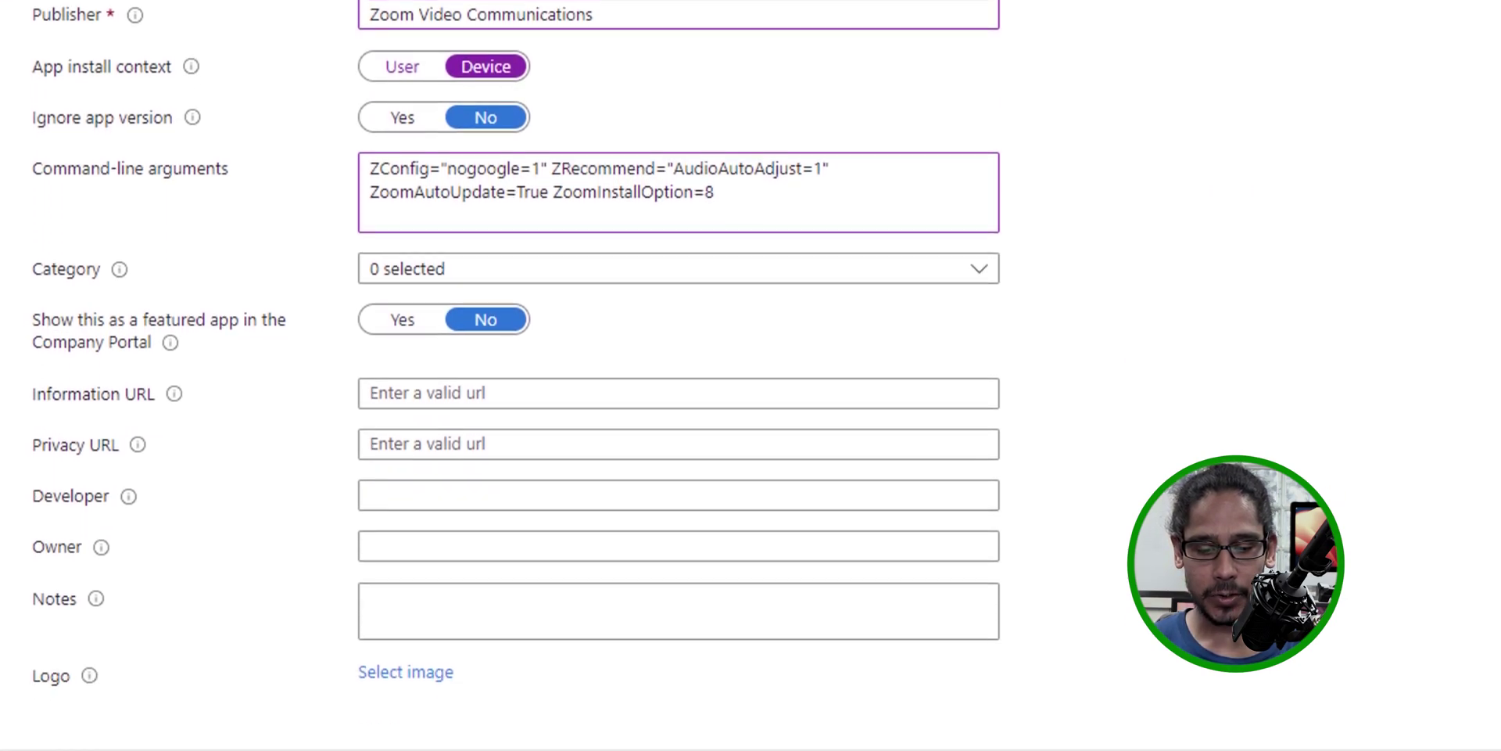
click(404, 672)
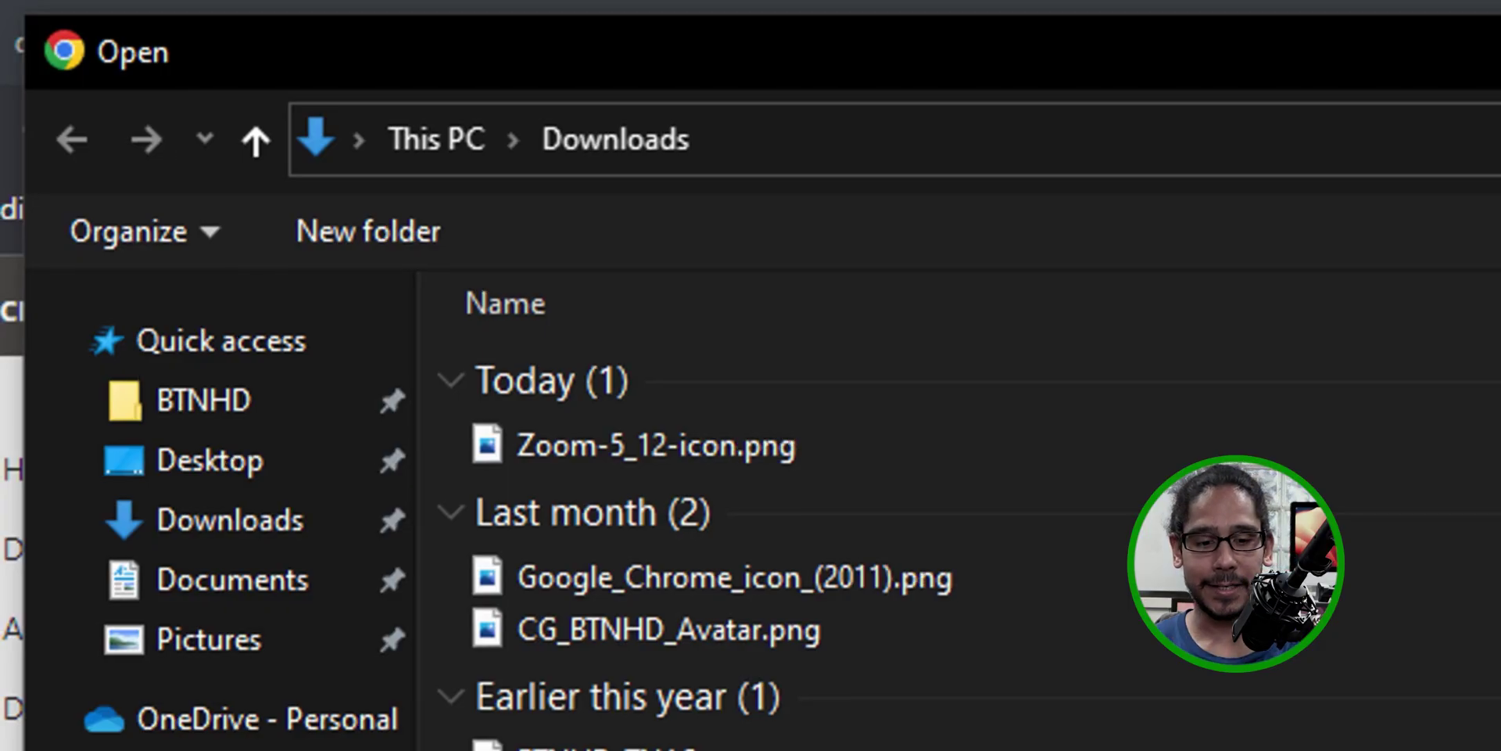
Use the Zoom icon PNG as the app's logo
click(655, 446)
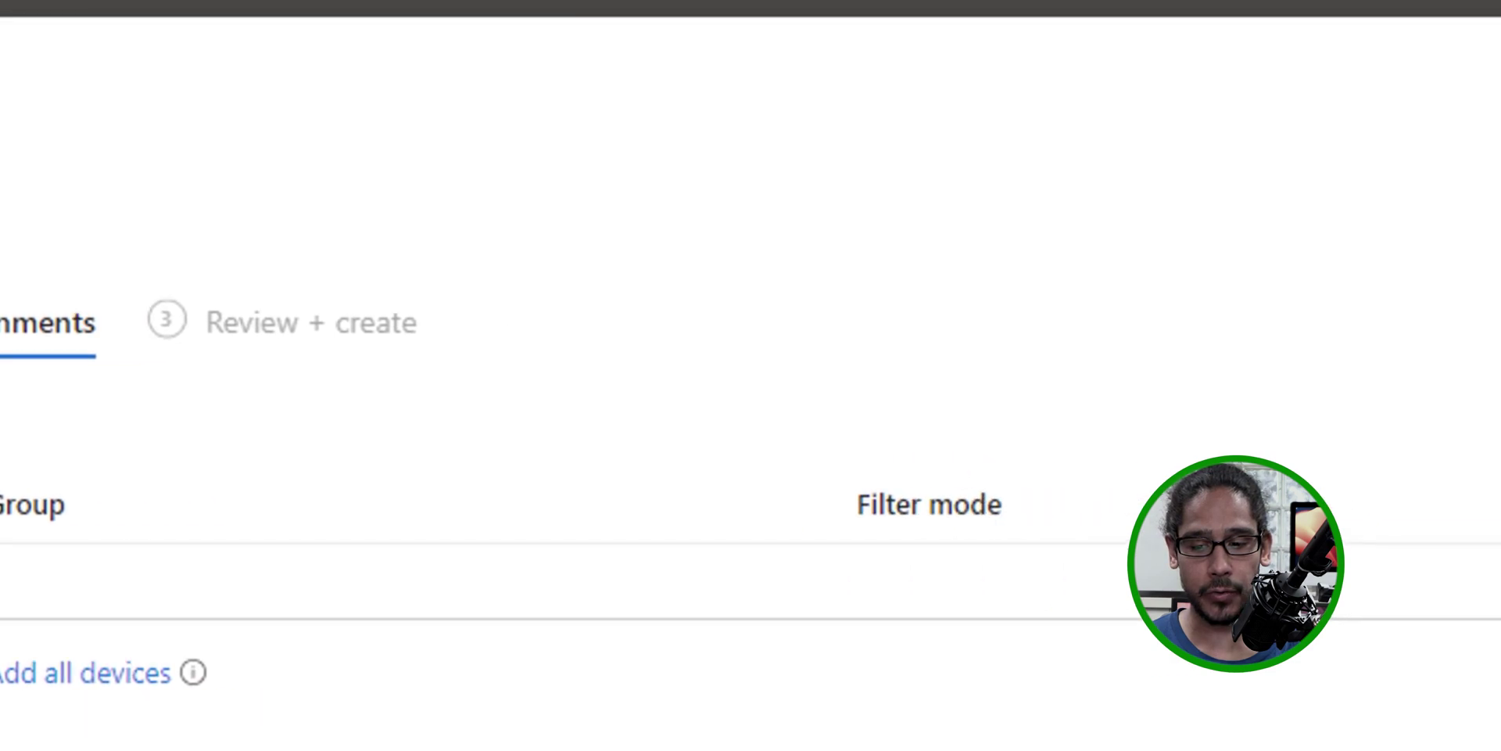
Add Autopilot Devices as the Required assignment group
scroll(860, 547, down, 3)
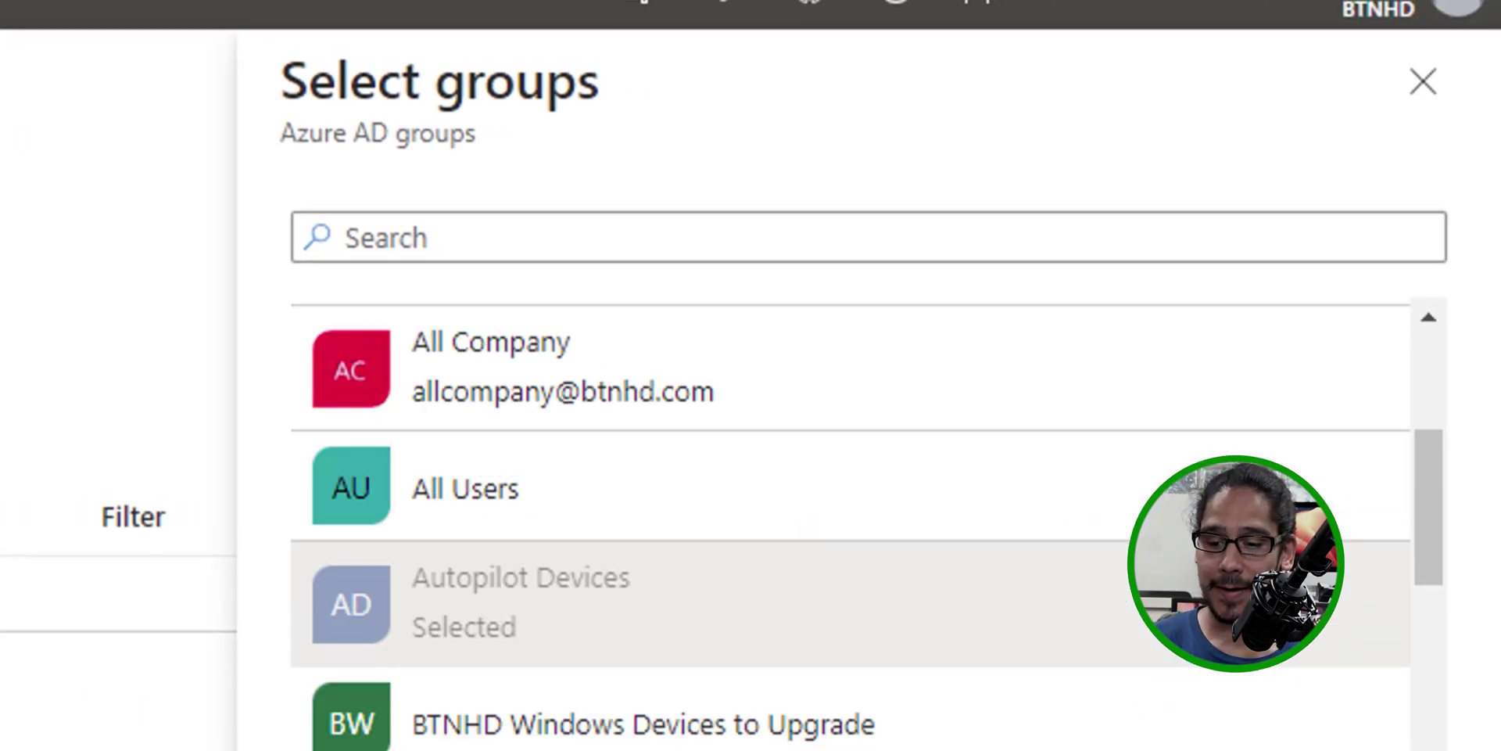
scroll(852, 524, down, 3)
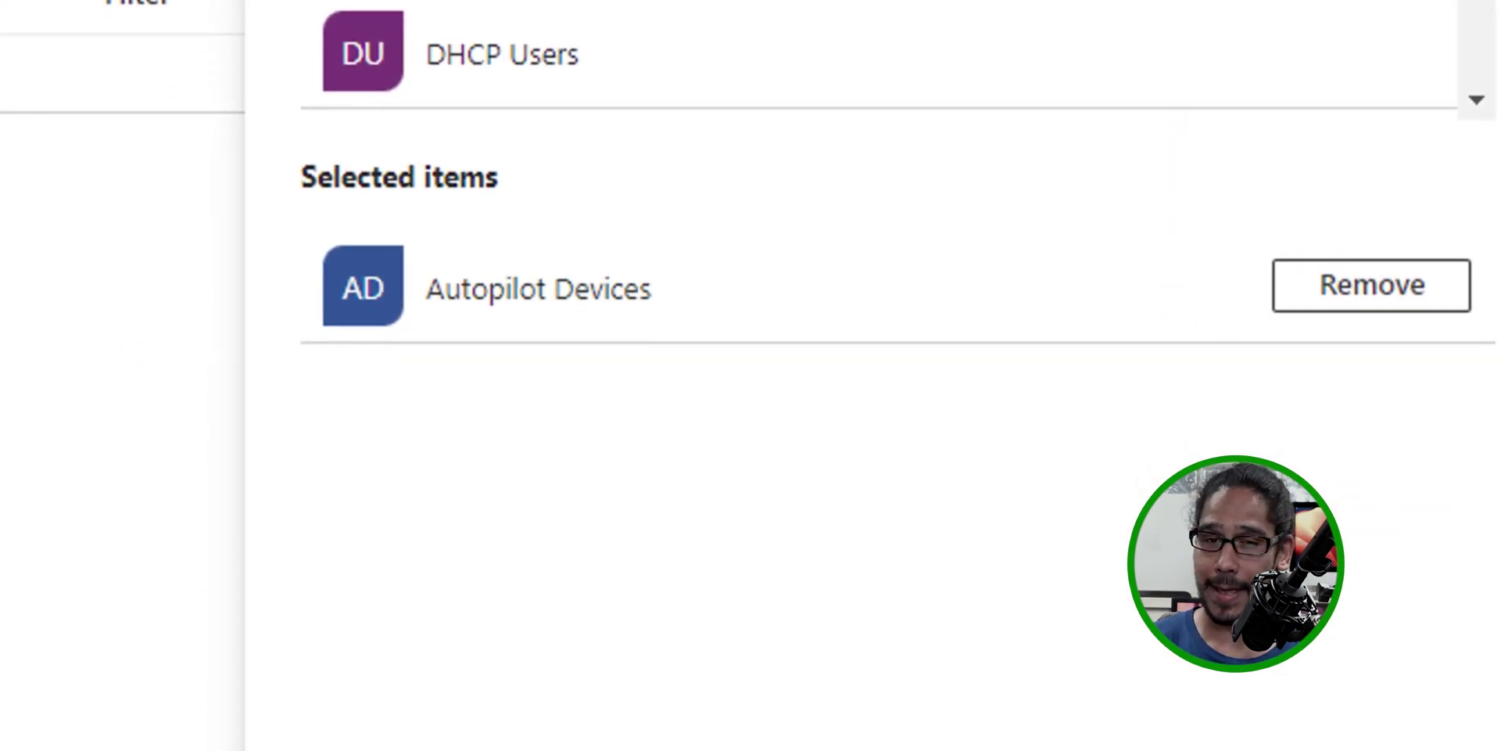
click(420, 730)
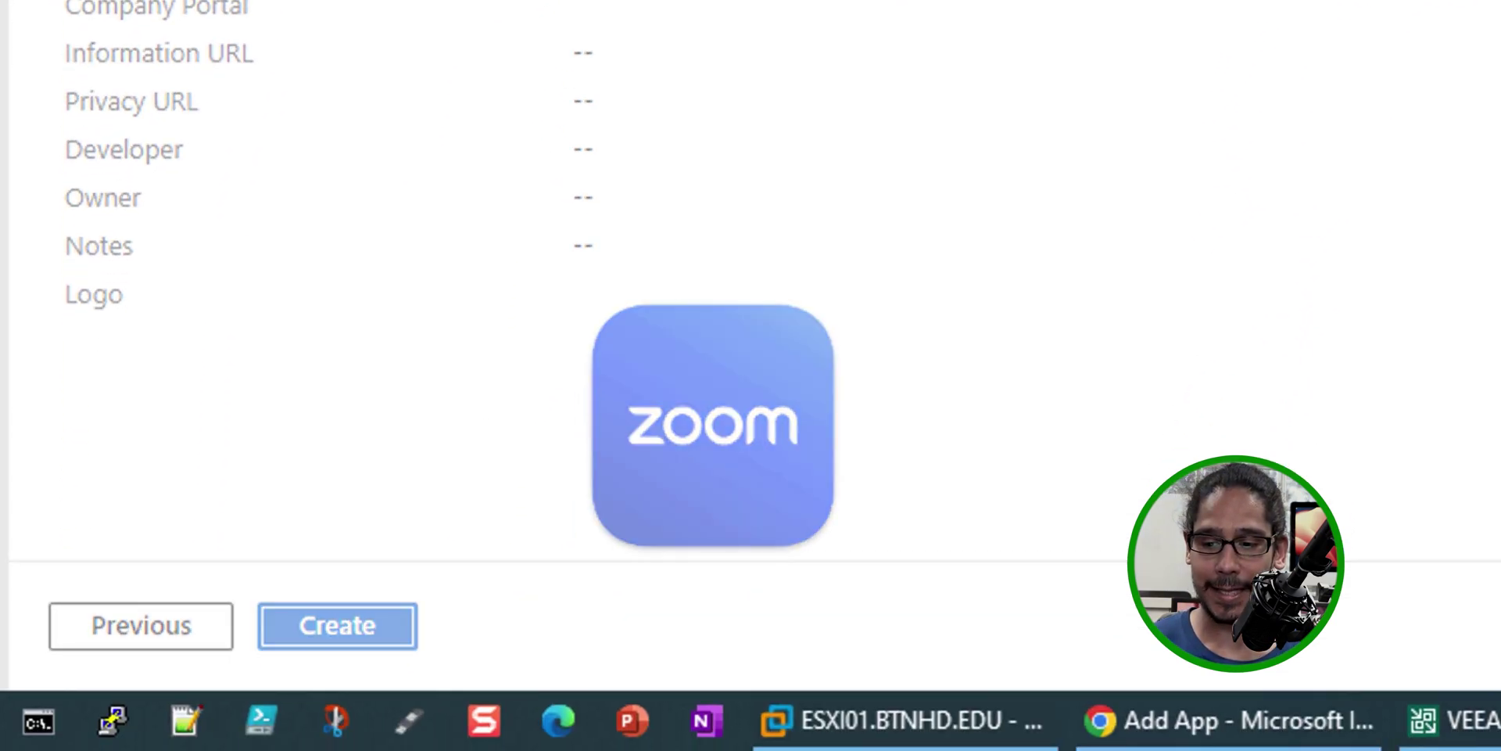
Create Zoom(64bit) and verify the upload and save in Notifications
click(337, 625)
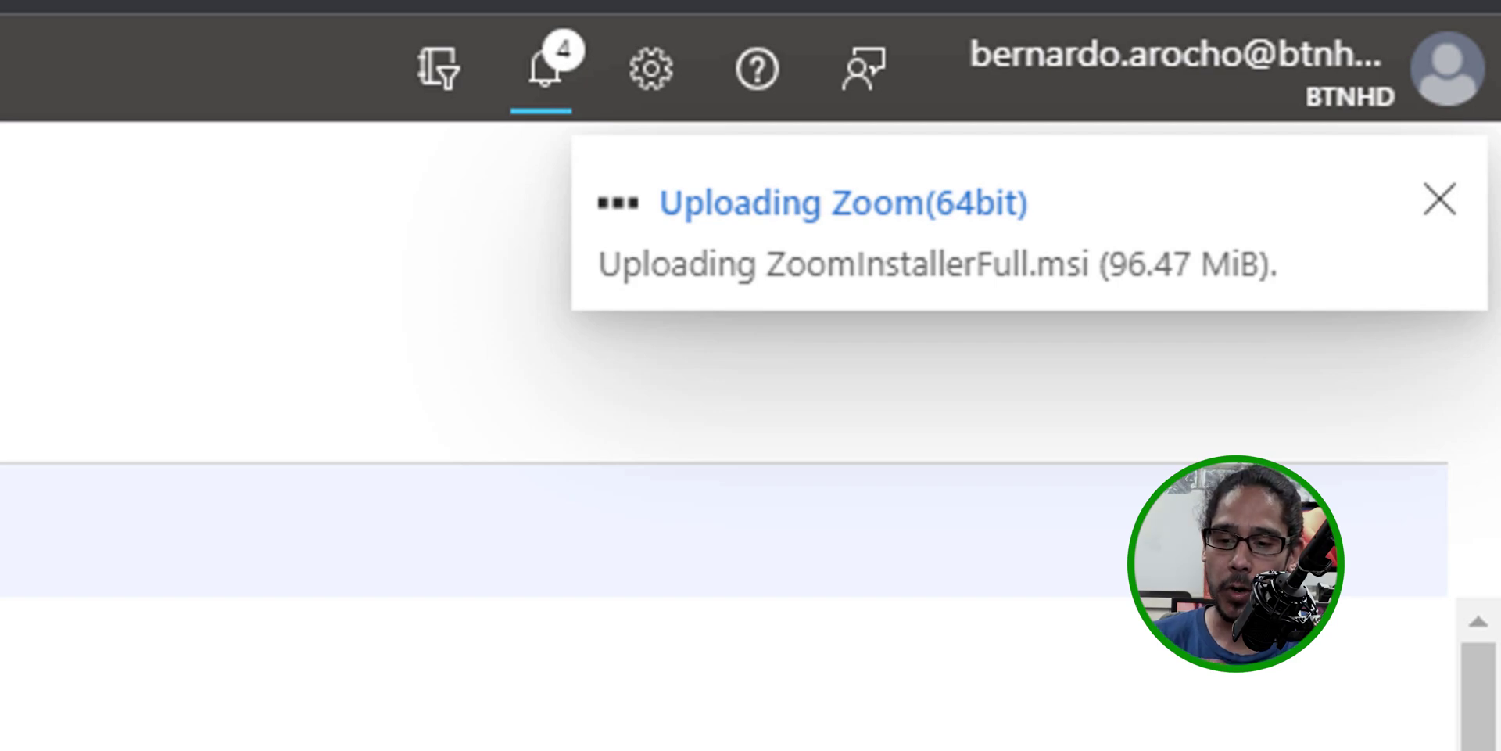
click(545, 69)
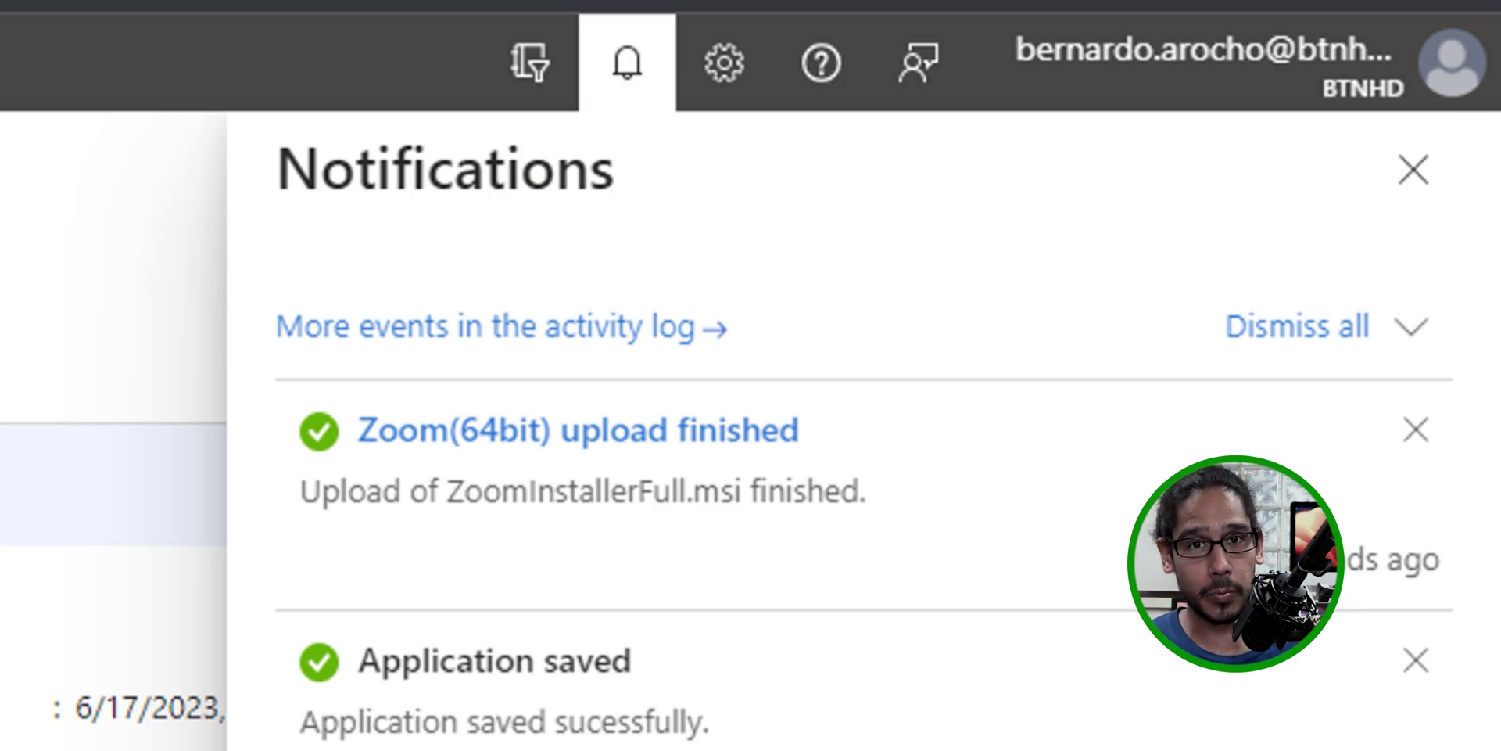
key(Escape)
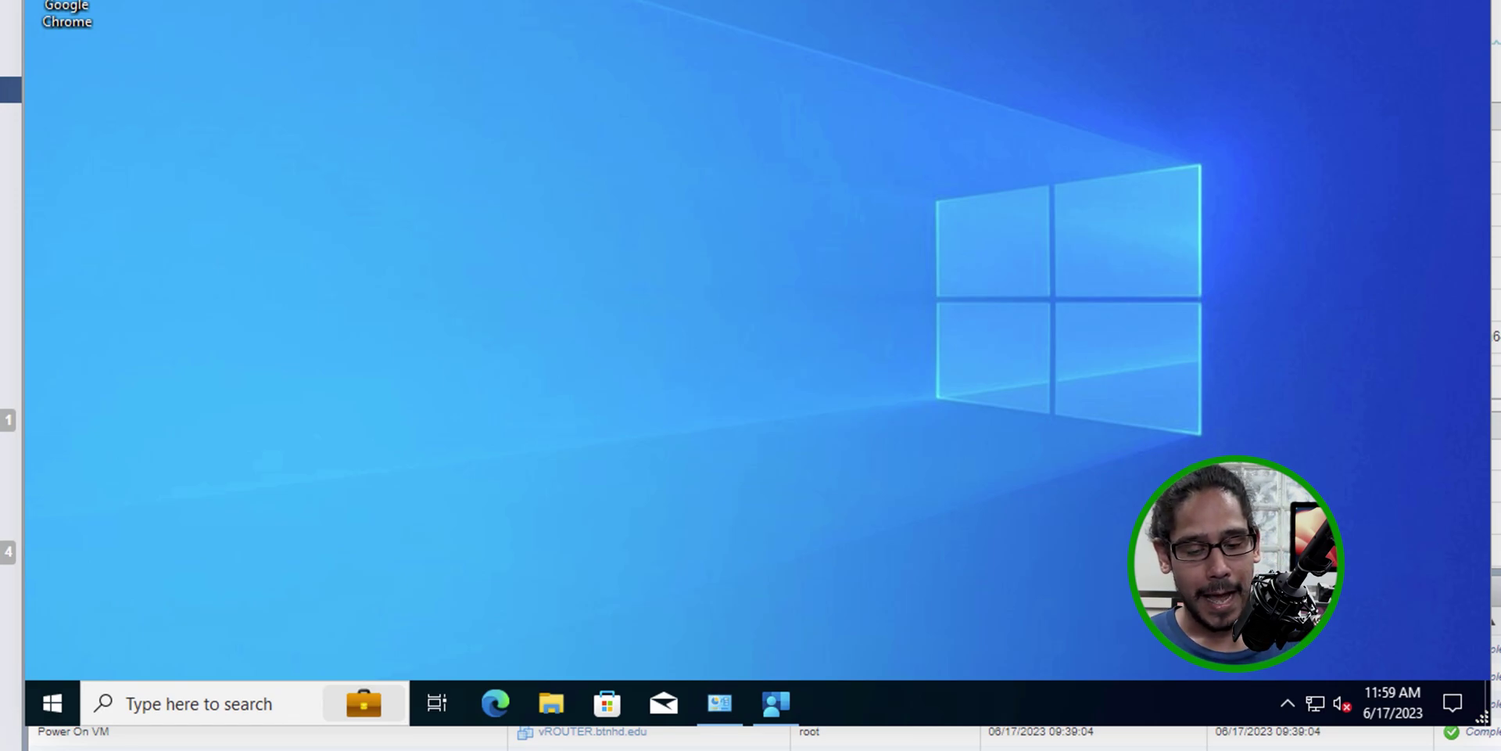
Run Sync this device from Company Portal's Start menu entry
key(super)
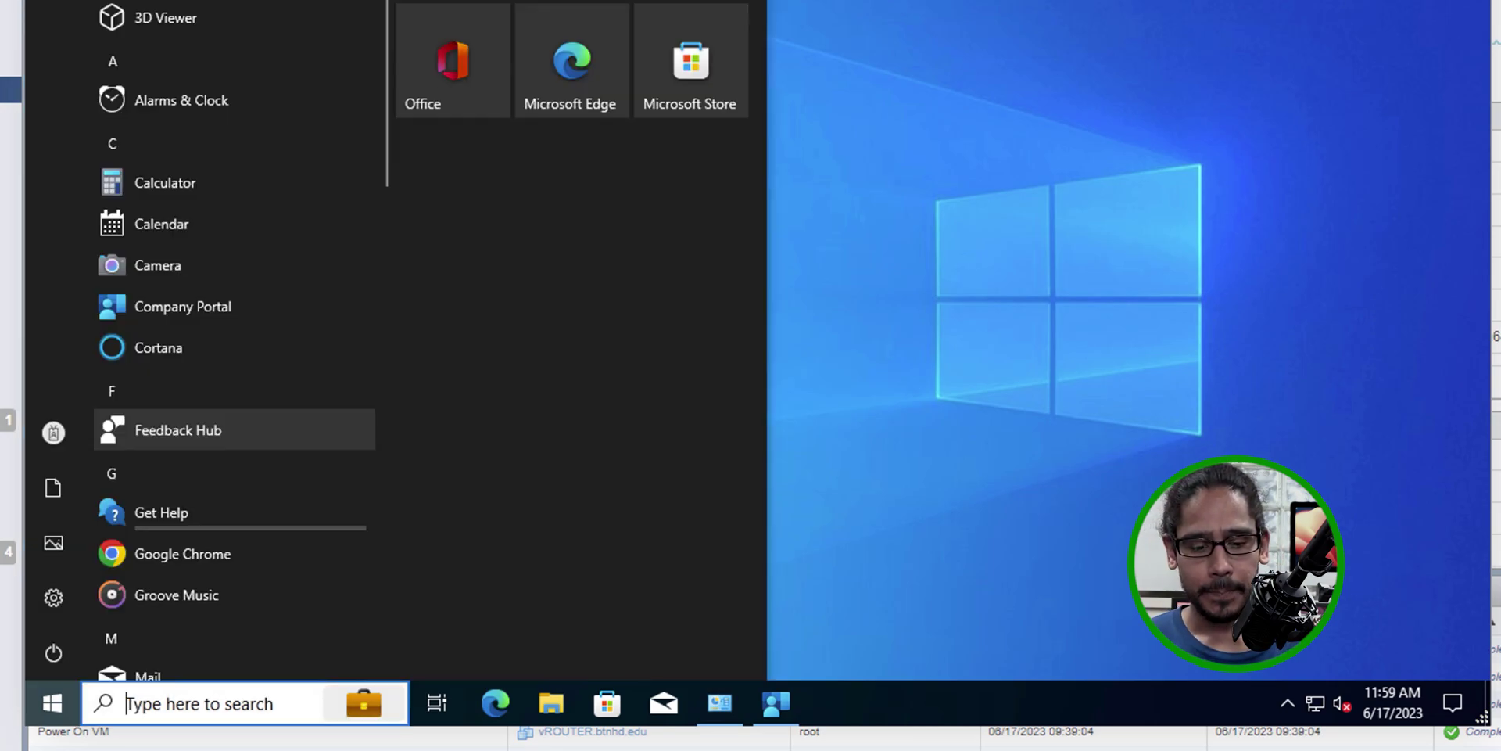
right_click(216, 307)
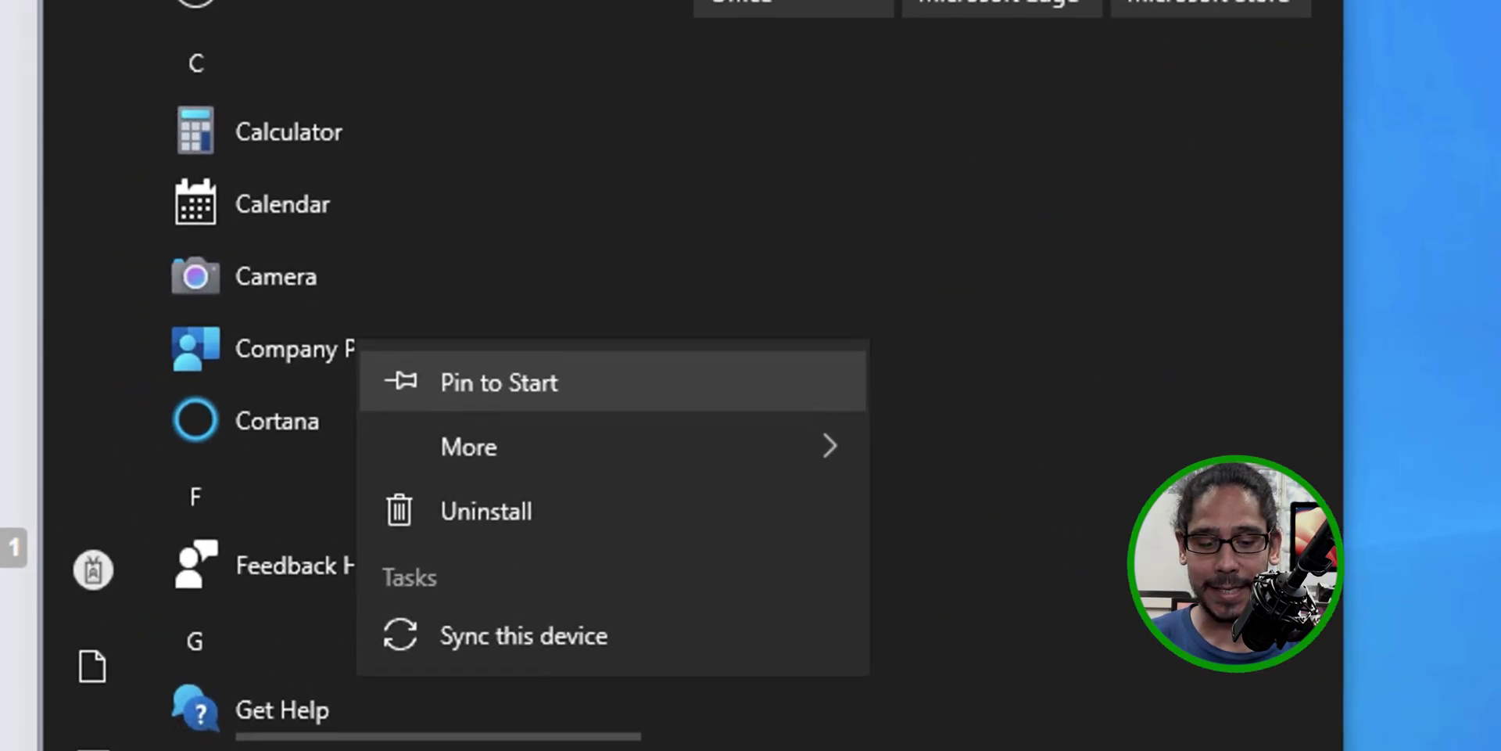
click(524, 634)
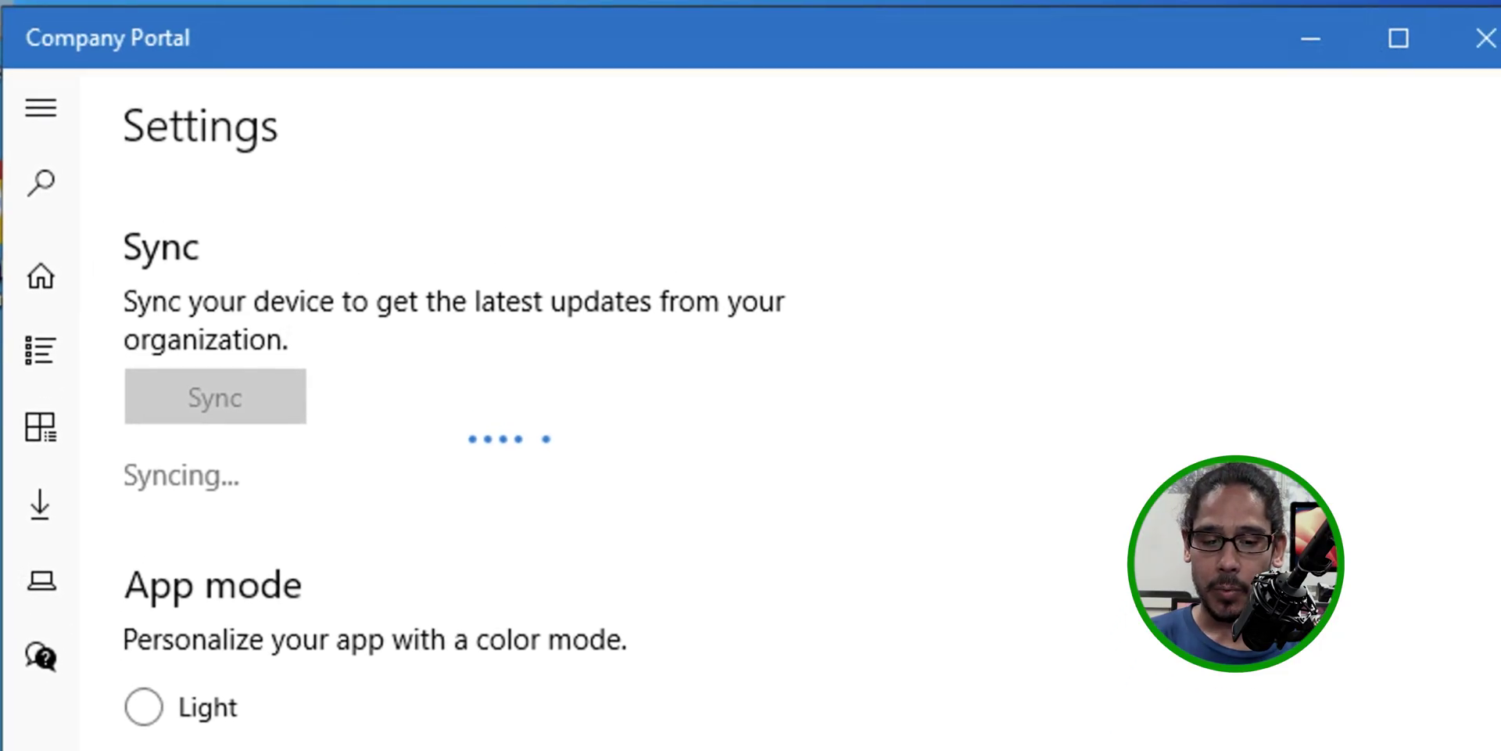